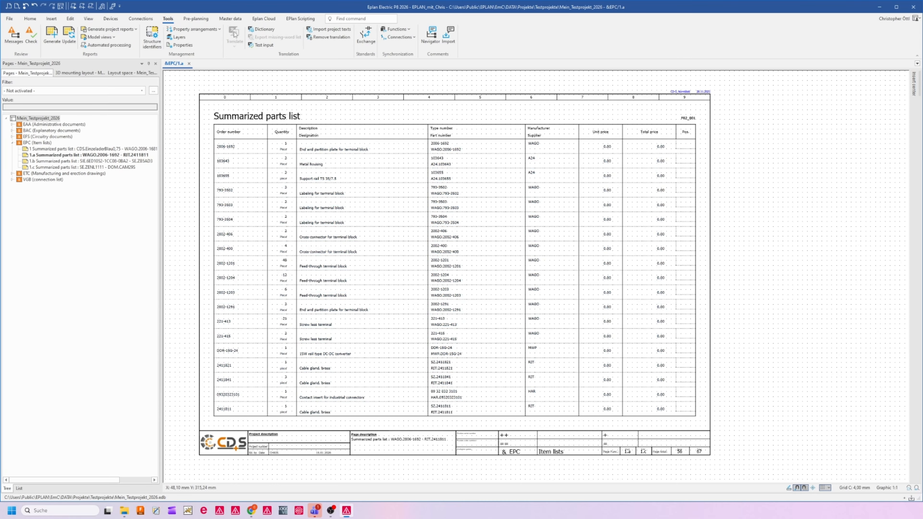
Start a copy of the summarized parts list form, using F02_001.f02 as the source.
left_click(231, 19)
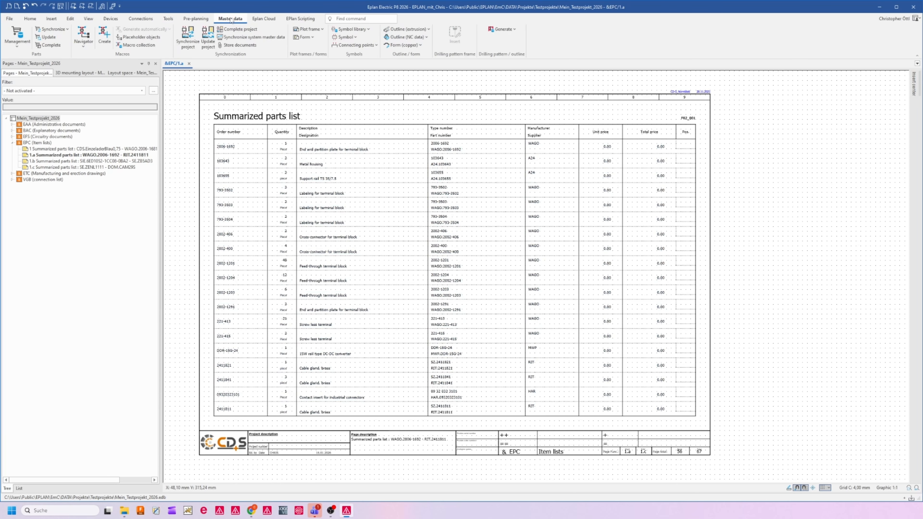
left_click(313, 38)
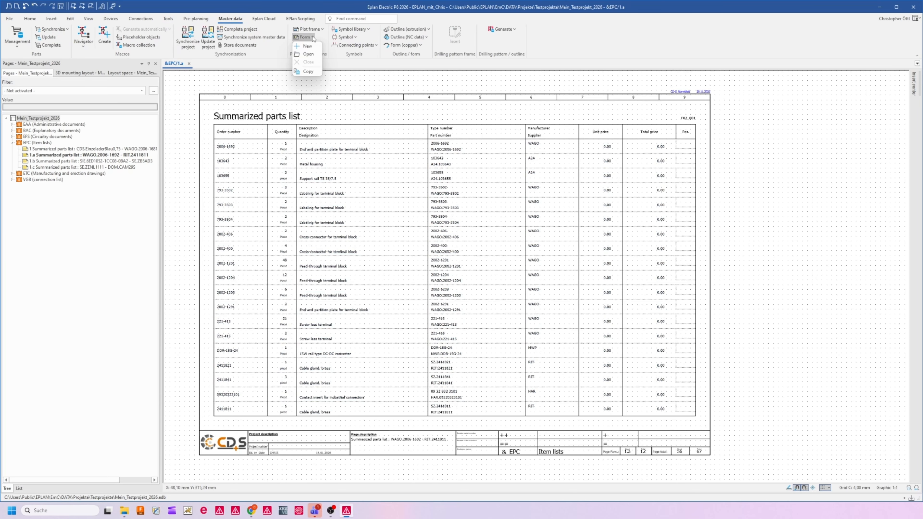
left_click(308, 71)
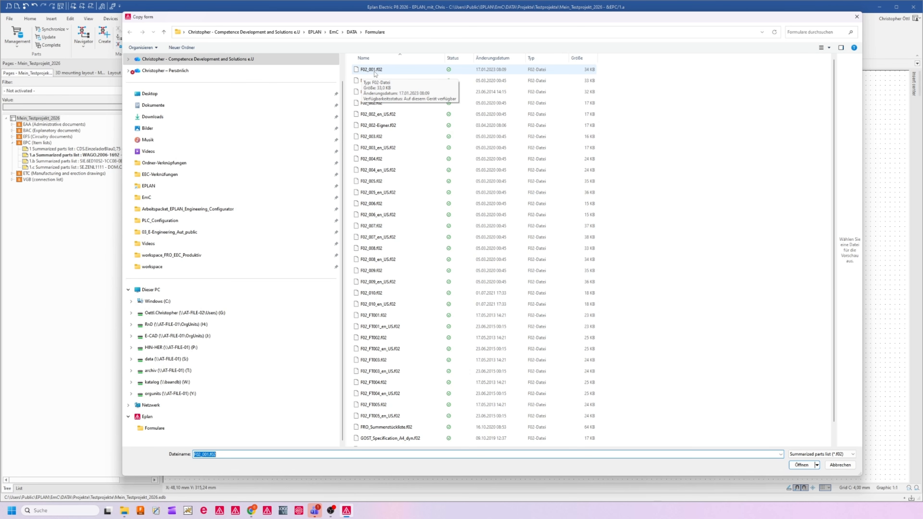
left_click(847, 455)
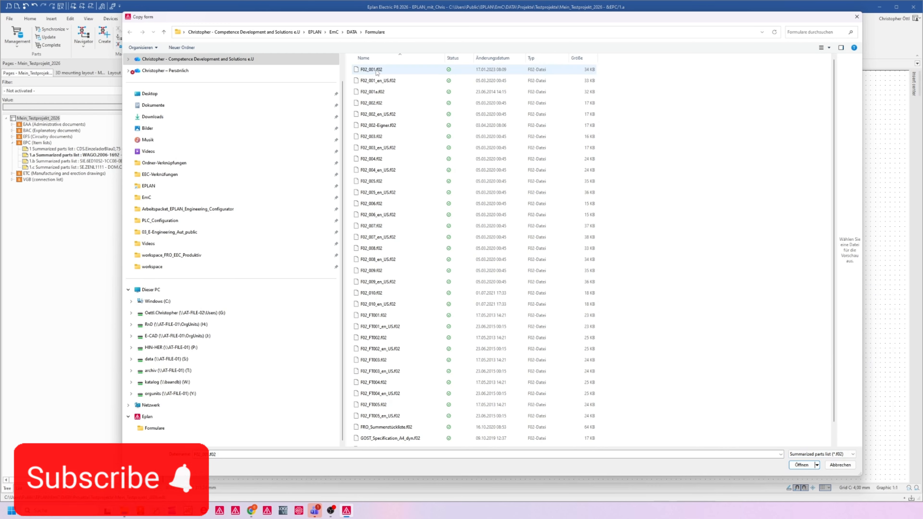
left_click(370, 71)
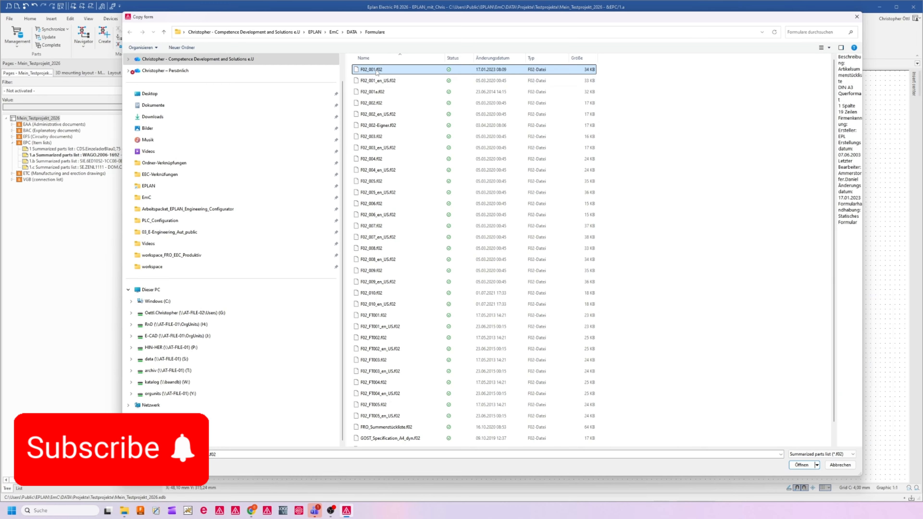
left_click(800, 465)
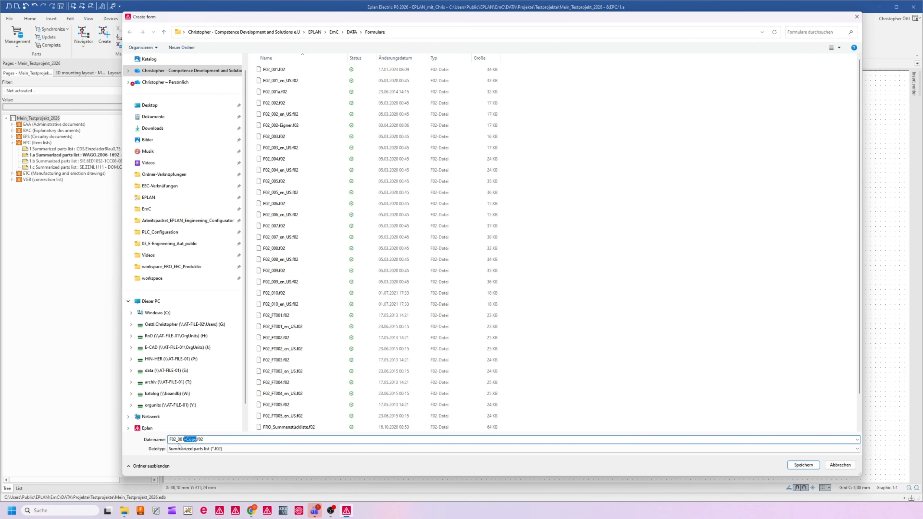
Name the copied form F02_001_CDS.f02 and save it in the Formulare folder.
type("_")
left_click_drag(169, 439, 183, 440)
left_click(186, 440)
type("CDS")
left_click(803, 465)
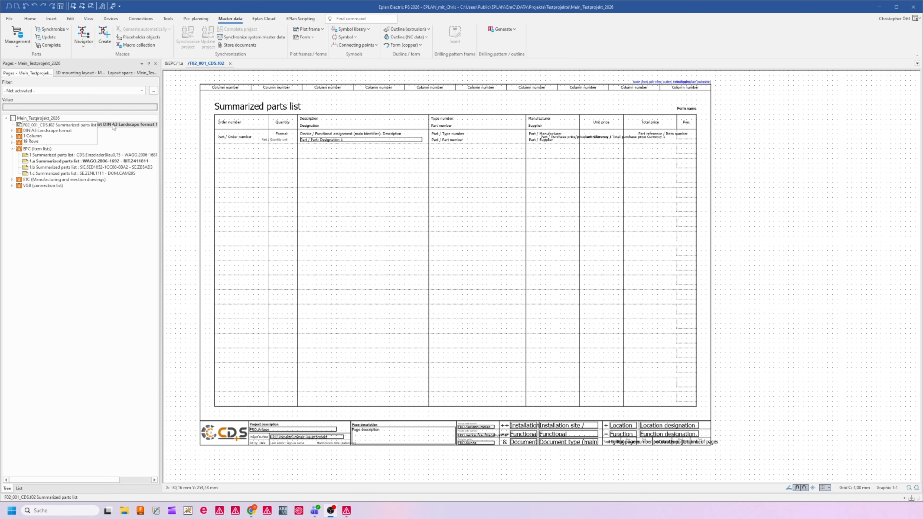
Move the manufacturer, unit price and total price column lines together with their texts to the left, making room for a wider last column.
left_click(55, 125)
left_click(47, 118)
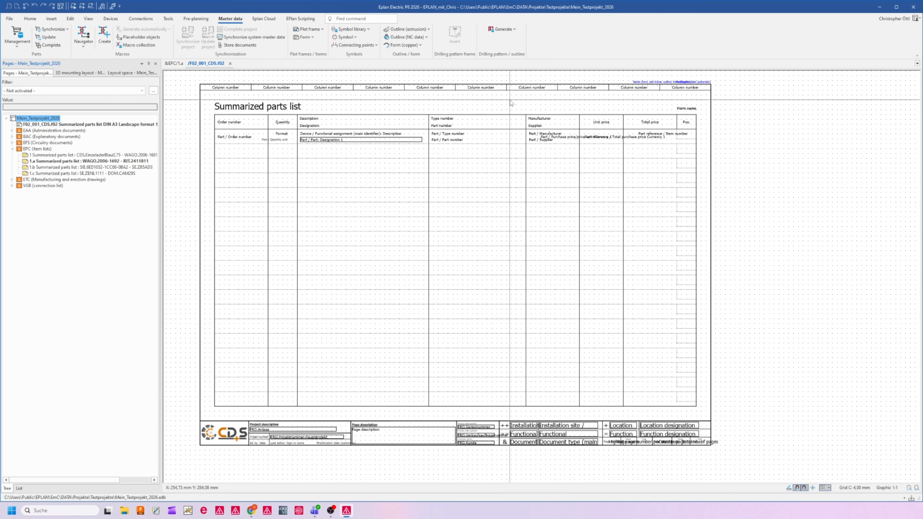
left_click_drag(496, 99, 672, 431)
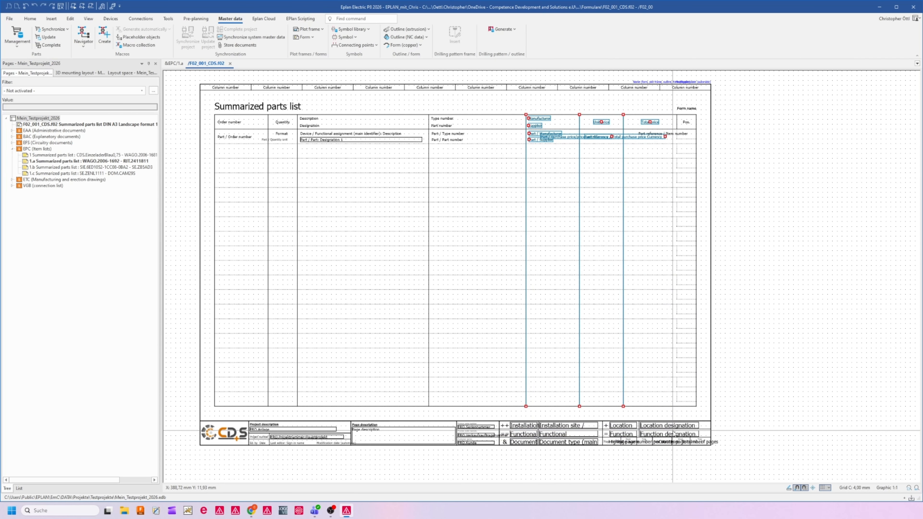
left_click(529, 118)
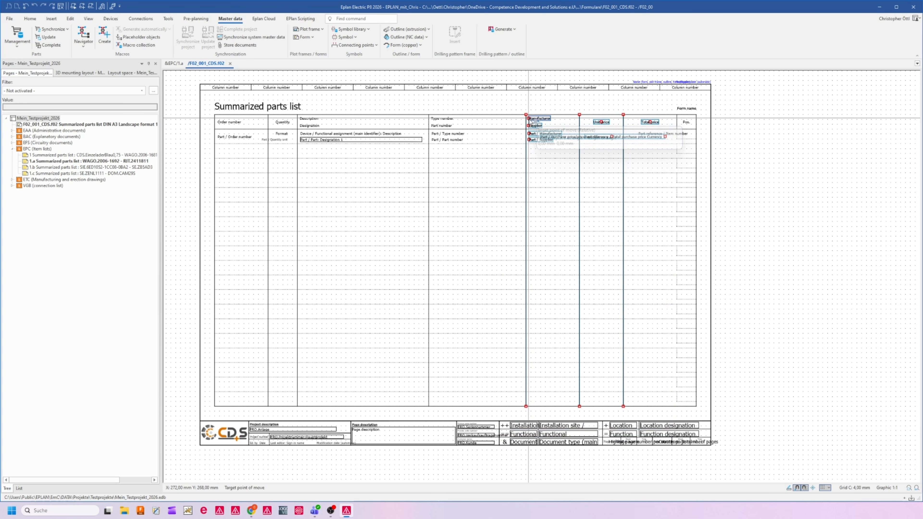
scroll(531, 123, "up", 2)
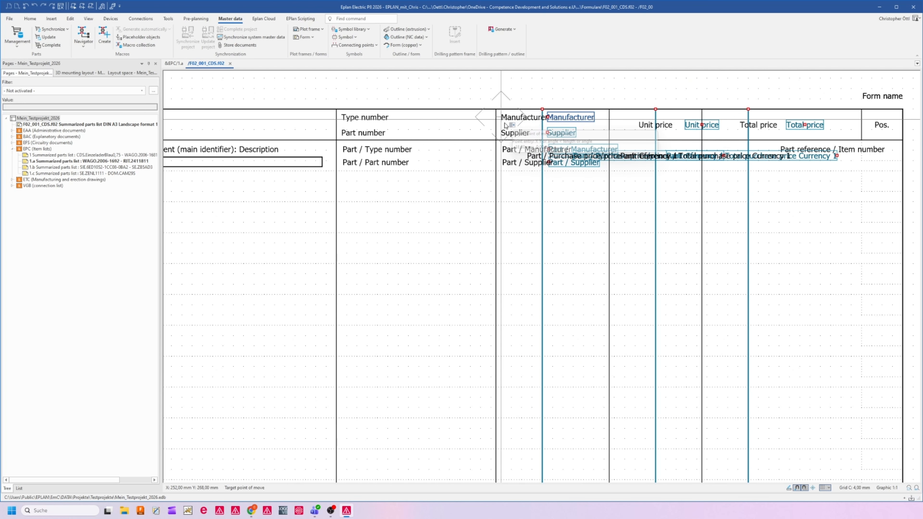
left_click(504, 123)
scroll(504, 123, "down", 2)
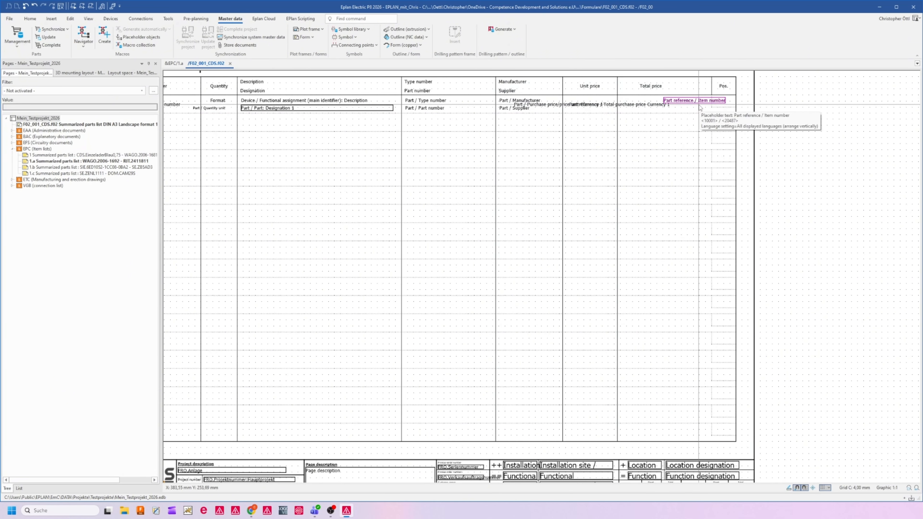
Delete the narrow separator line between the Total price and Pos. columns.
left_click(701, 102)
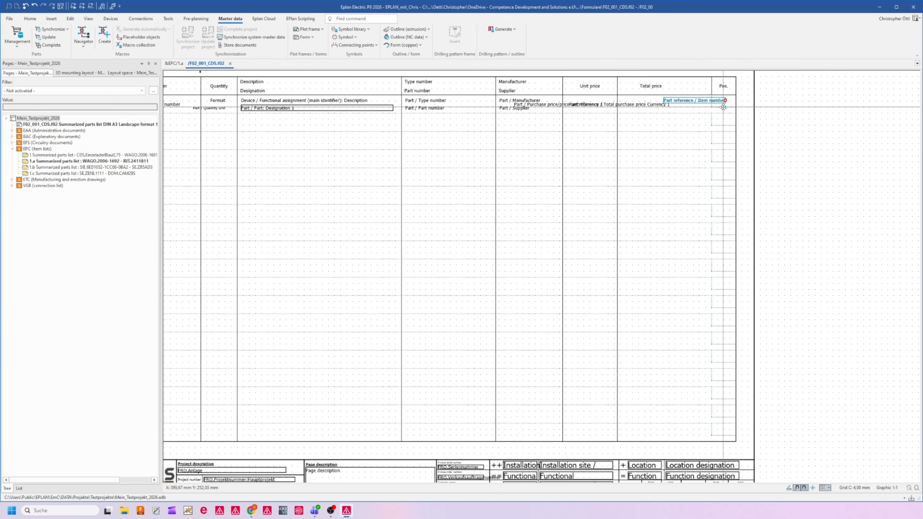
left_click(711, 85)
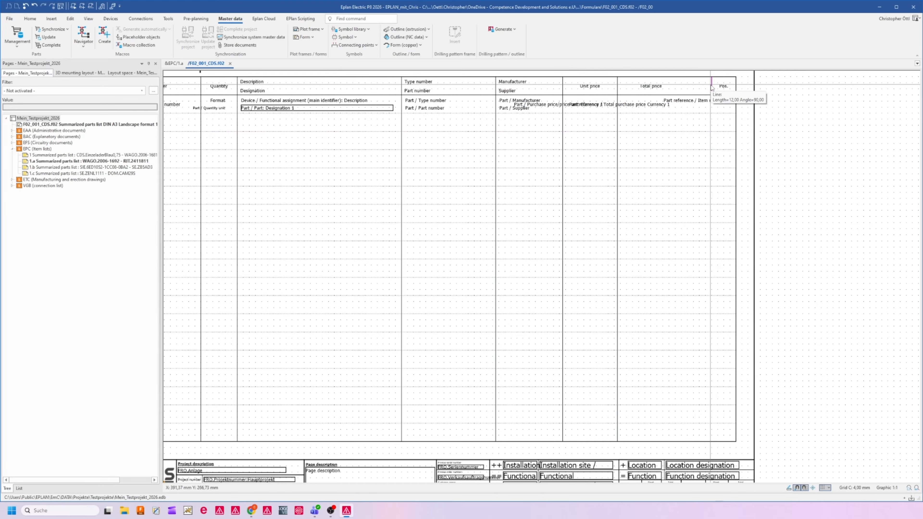
key("Delete")
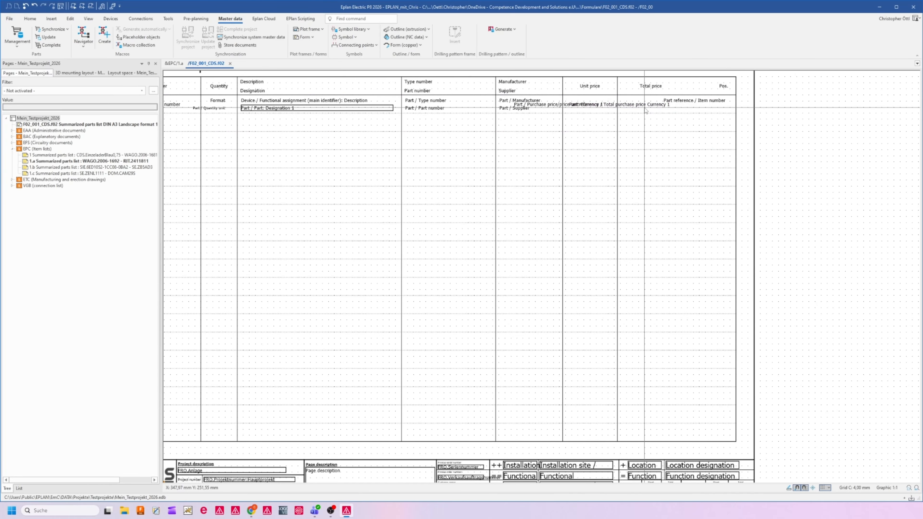
Copy the full-height line between Unit price and Total price and place the copy between Total price and Pos.
left_click(618, 83)
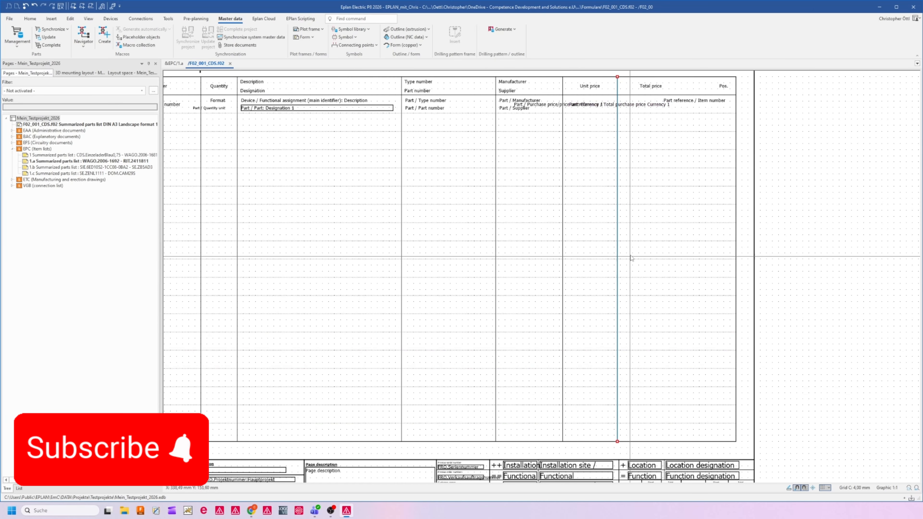
key("ctrl+c")
key("ctrl+v")
left_click(694, 441)
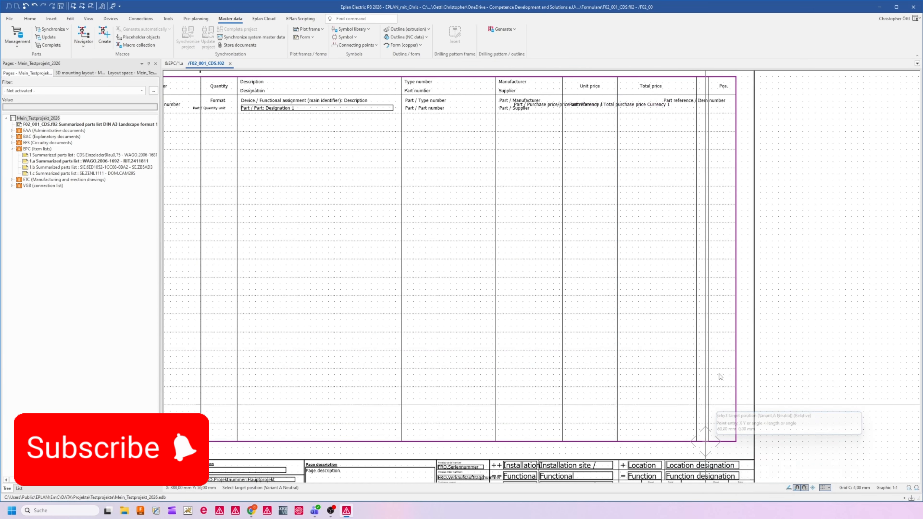
key("Escape")
Shift the Pos. header text left to the middle of the widened last column.
scroll(729, 78, "up", 2)
left_click_drag(704, 114, 675, 114)
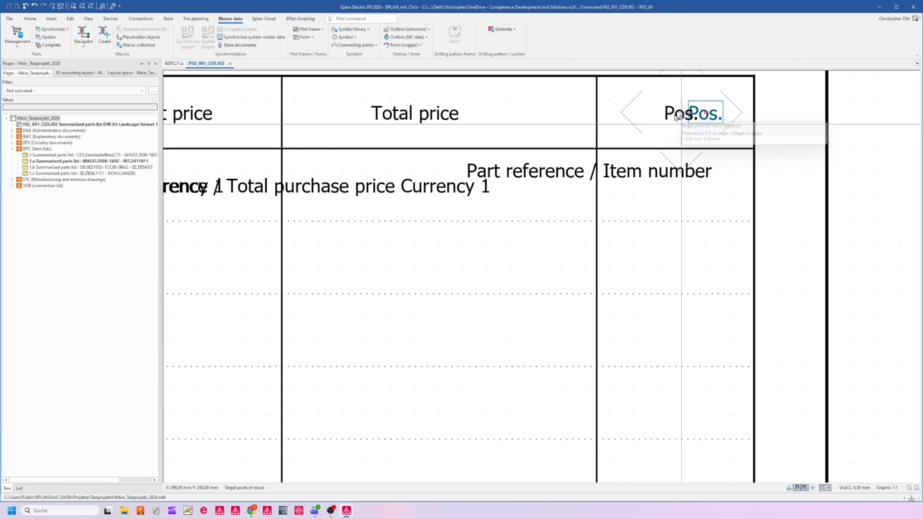
left_click(674, 116)
Change the Pos. header text to "Image" for en_US and "Bild" for de_DE.
double_click(679, 113)
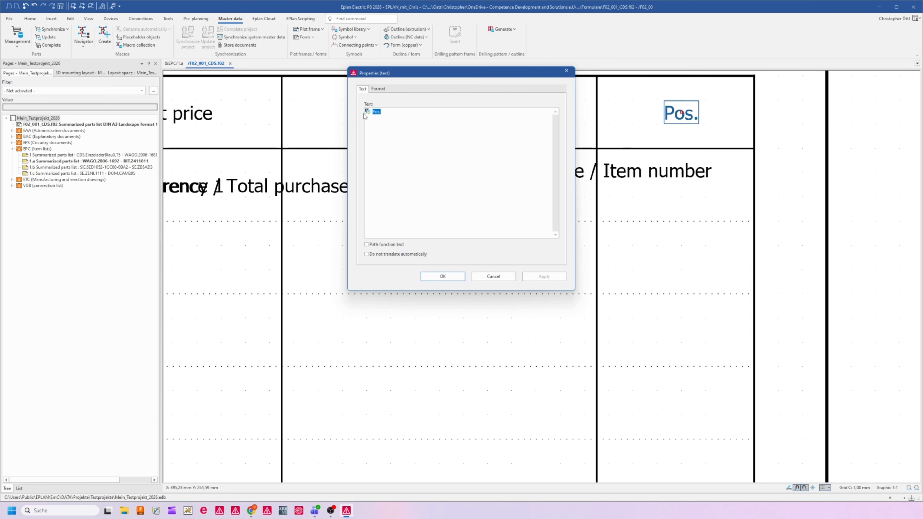
left_click(367, 112)
left_click(297, 140)
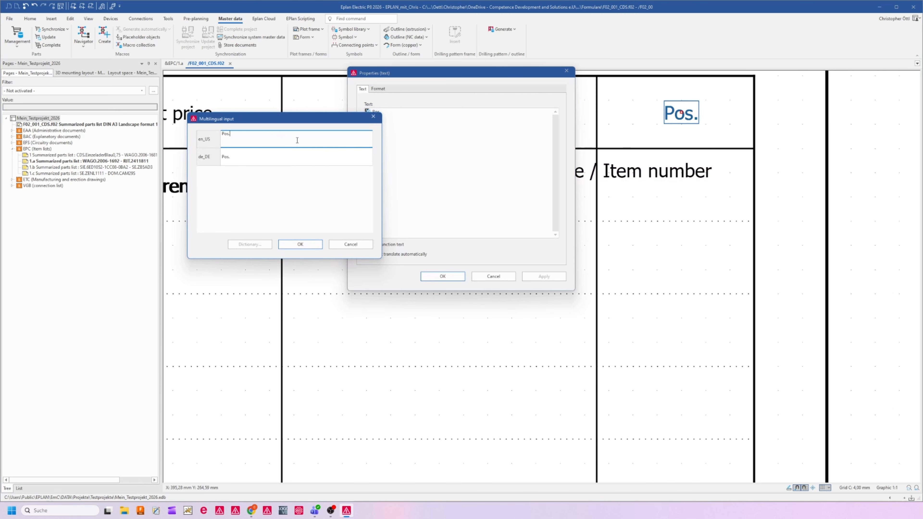
key("ctrl+a")
type("Image")
left_click(225, 160)
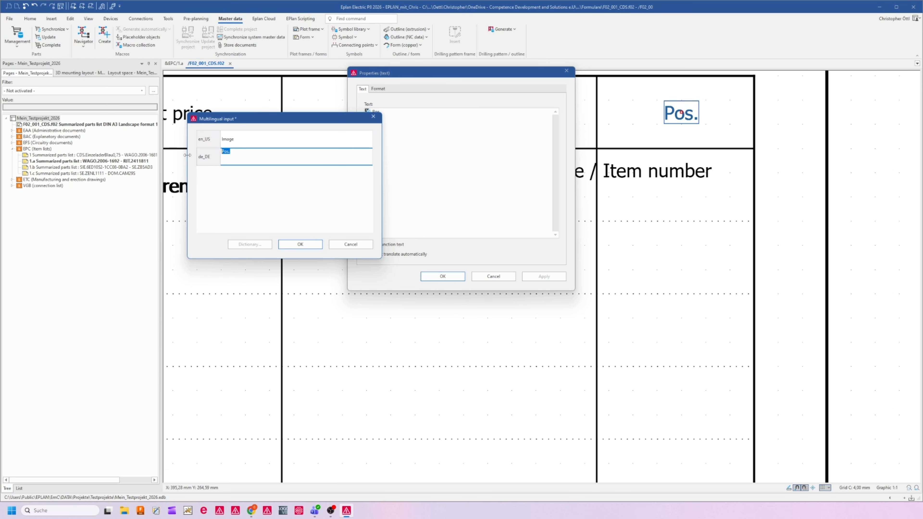
type("Bild")
left_click(300, 244)
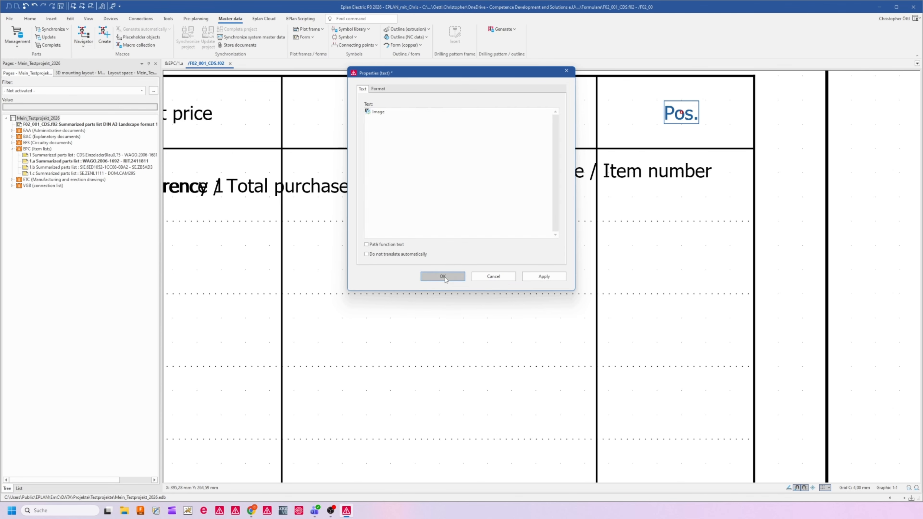
left_click(443, 276)
Switch the Part reference / Item number placeholder's property to Part / Image file.
left_click(613, 168)
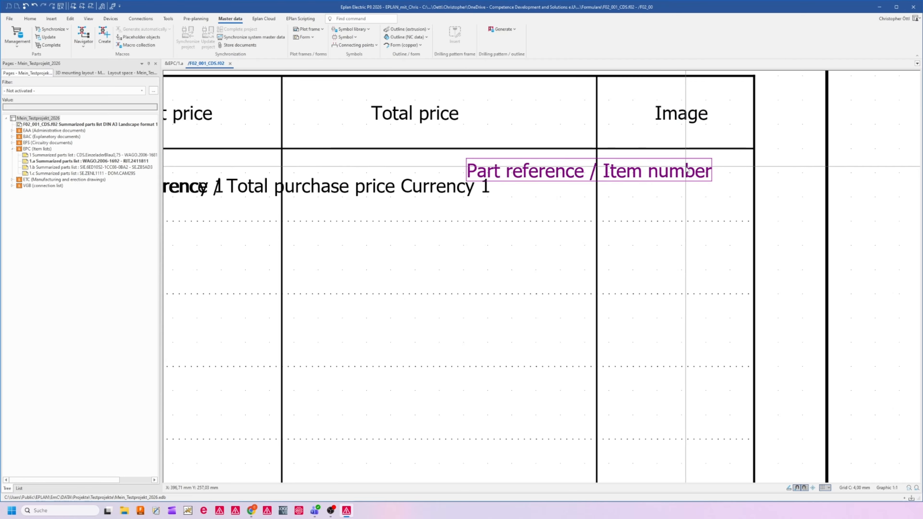
double_click(646, 177)
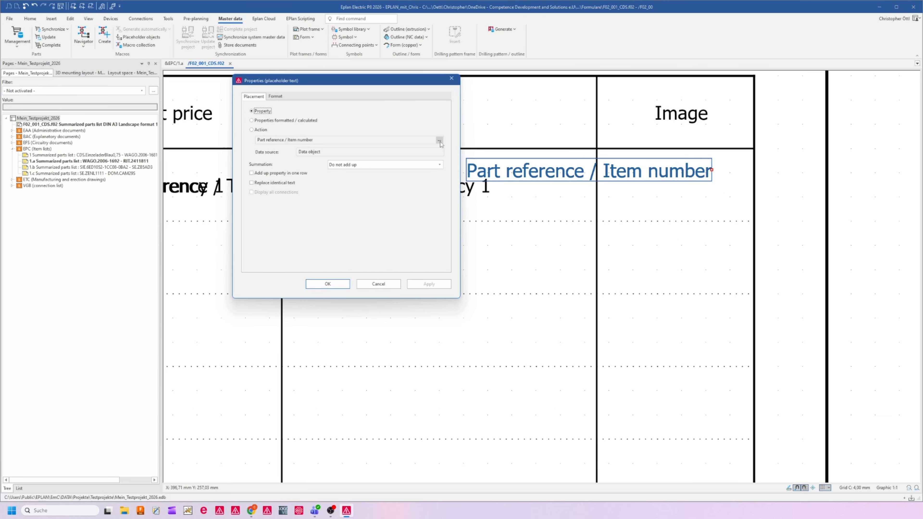
left_click(439, 141)
left_click(254, 133)
left_click(357, 118)
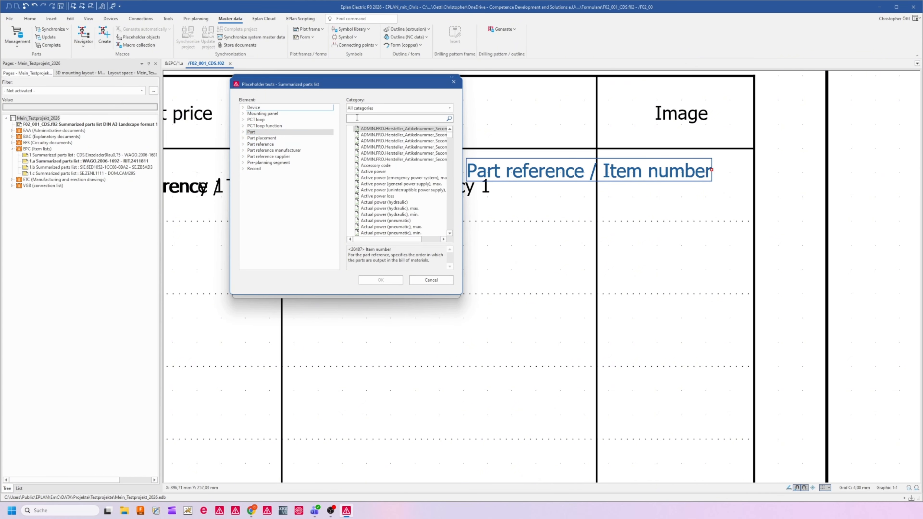
type("image")
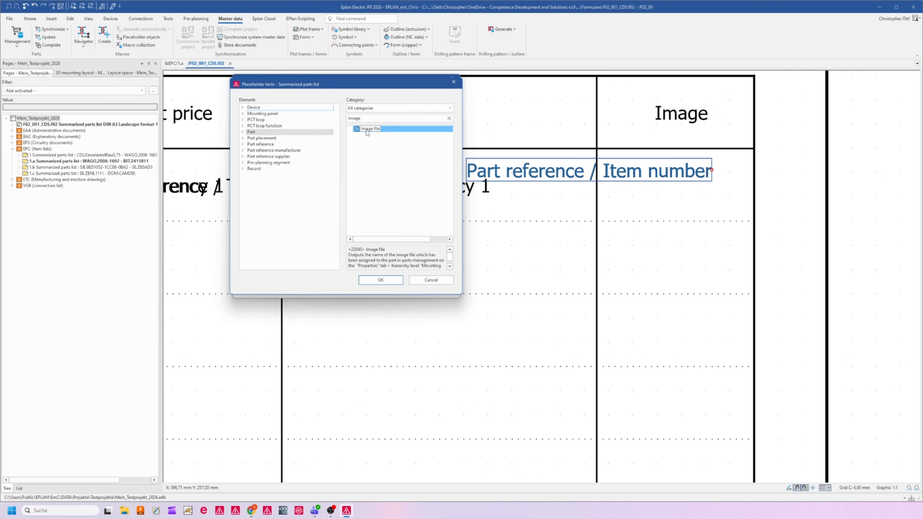
left_click(365, 280)
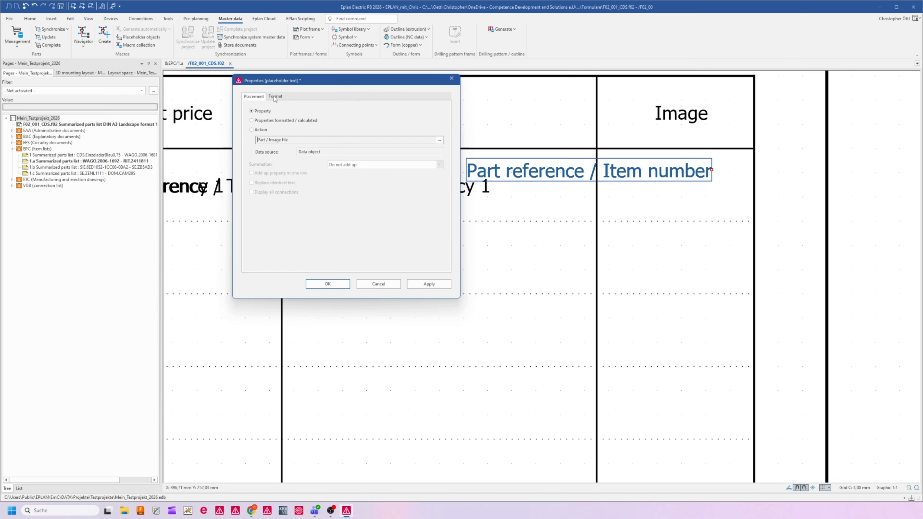
Apply the image file placeholder with its display kept as Image file, and activate its alignment box.
left_click(275, 97)
scroll(291, 200, "down", 3)
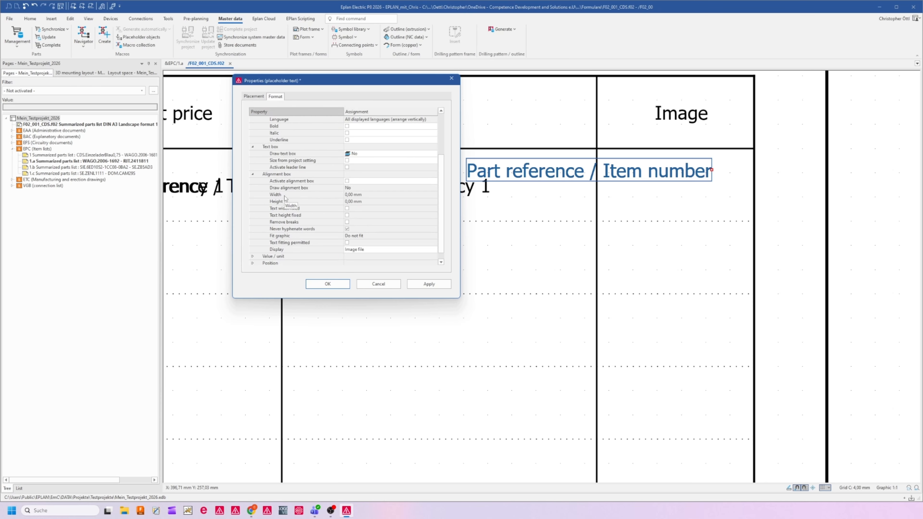
left_click(273, 250)
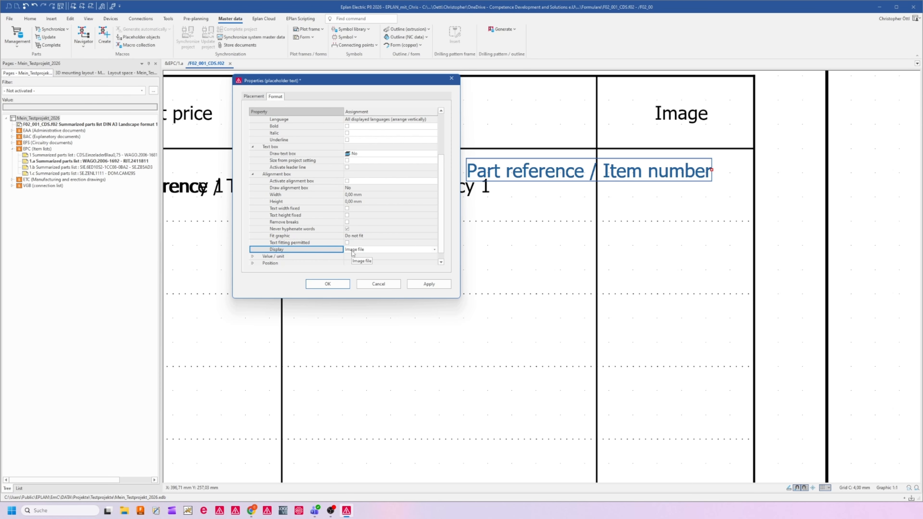
left_click(429, 284)
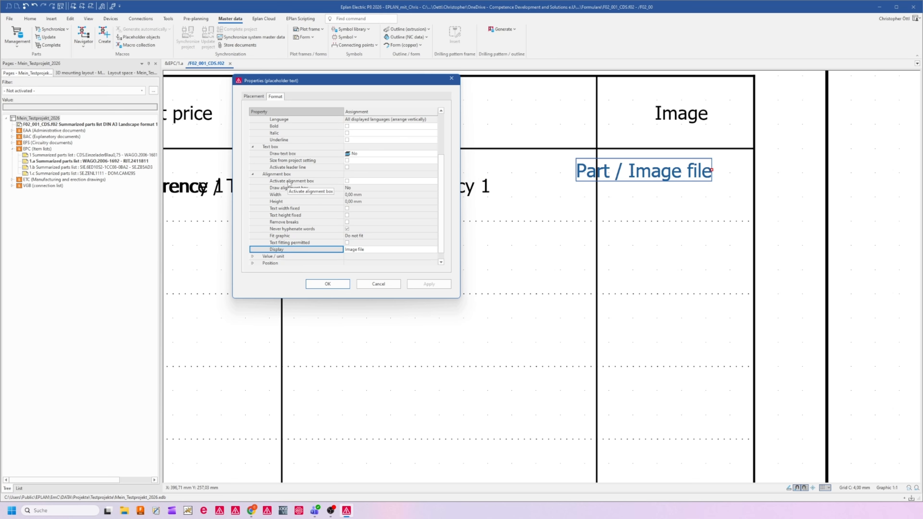
left_click(347, 181)
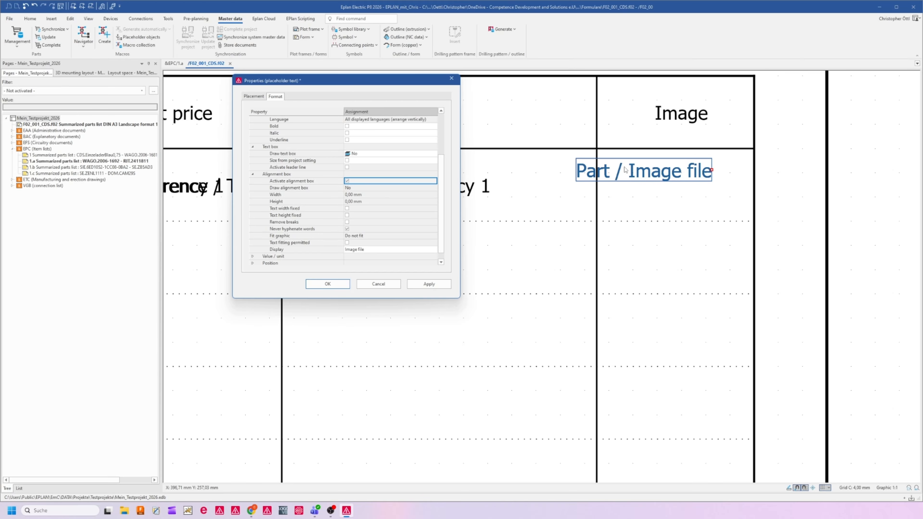
left_click(428, 283)
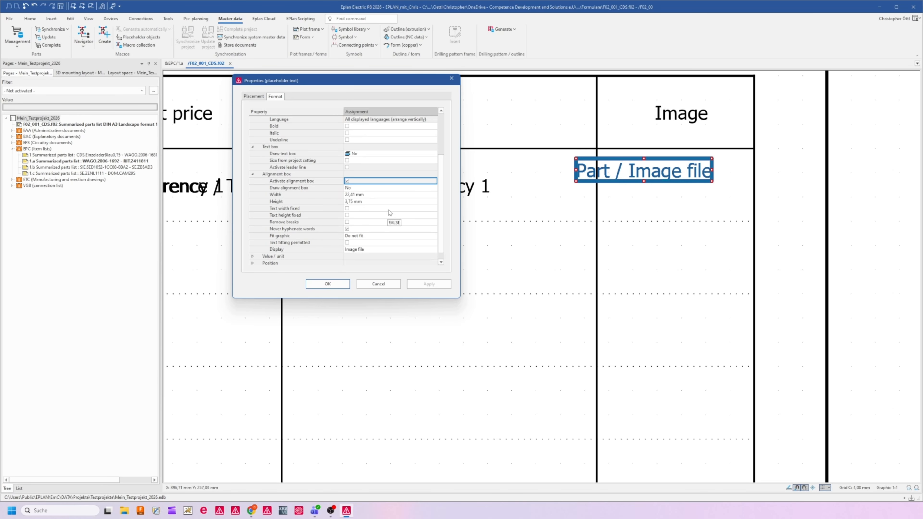
Set the placeholder's alignment box to 10 mm wide and 10 mm high and apply the size.
left_click(376, 196)
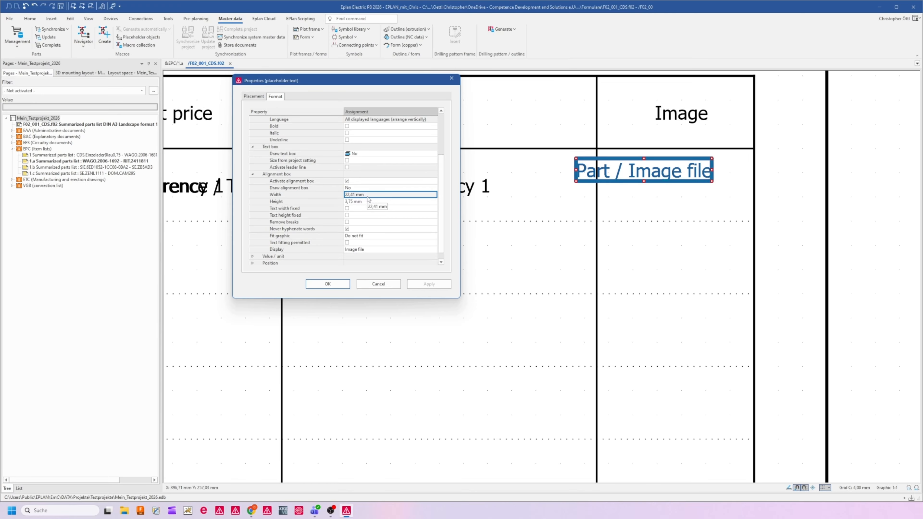
left_click_drag(377, 195, 331, 198)
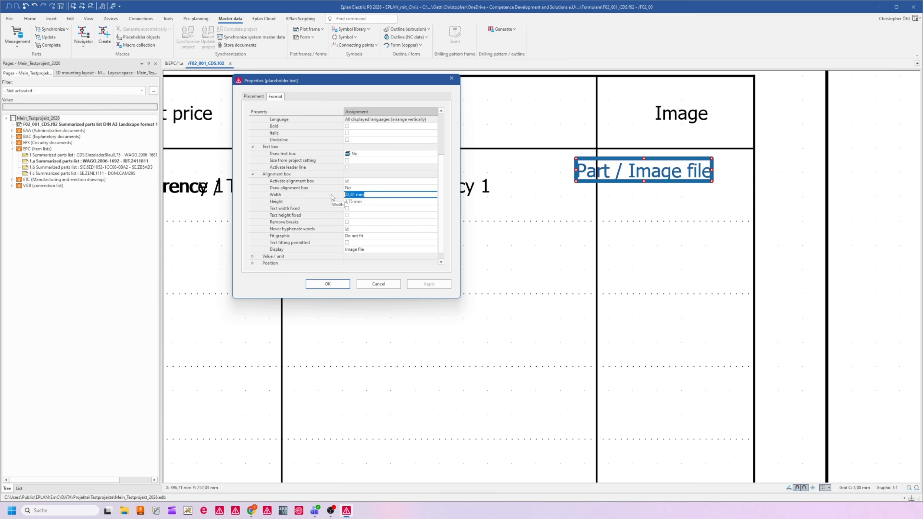
type("10")
key("Return")
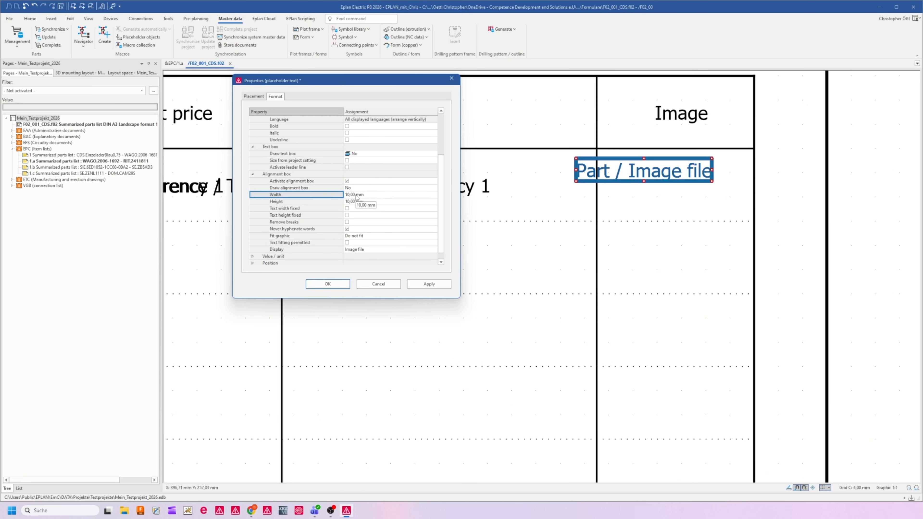
left_click(411, 200)
left_click(431, 286)
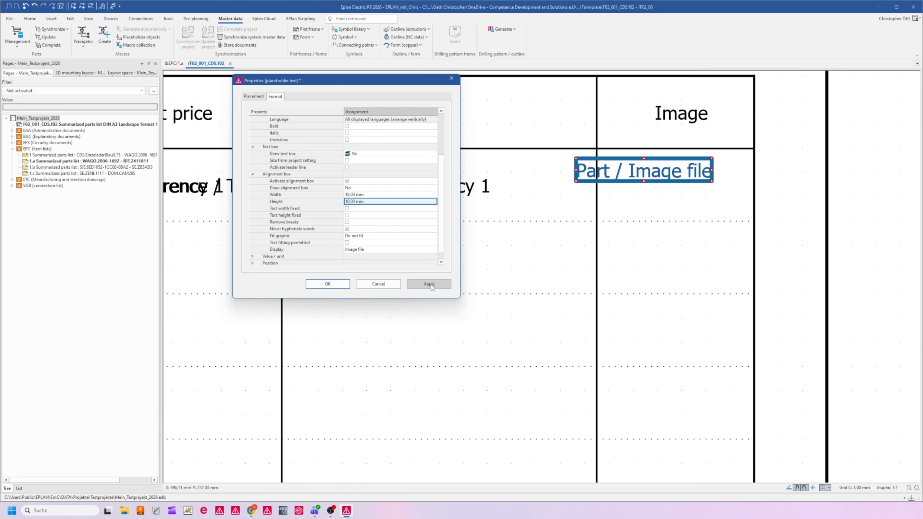